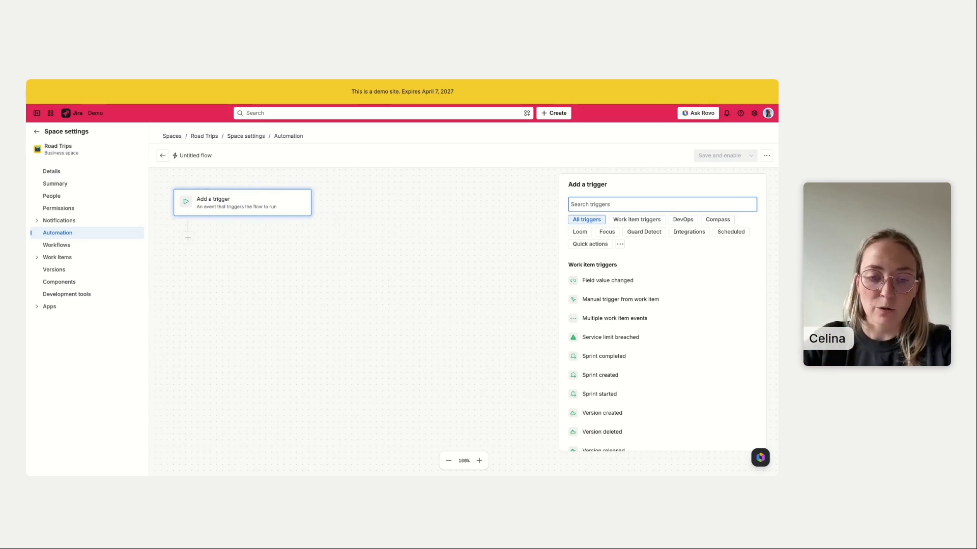
Add a Work item transitioned trigger to the flow with From status To Do and To status In Progress.
{"action": "type", "text": "work item tran"}
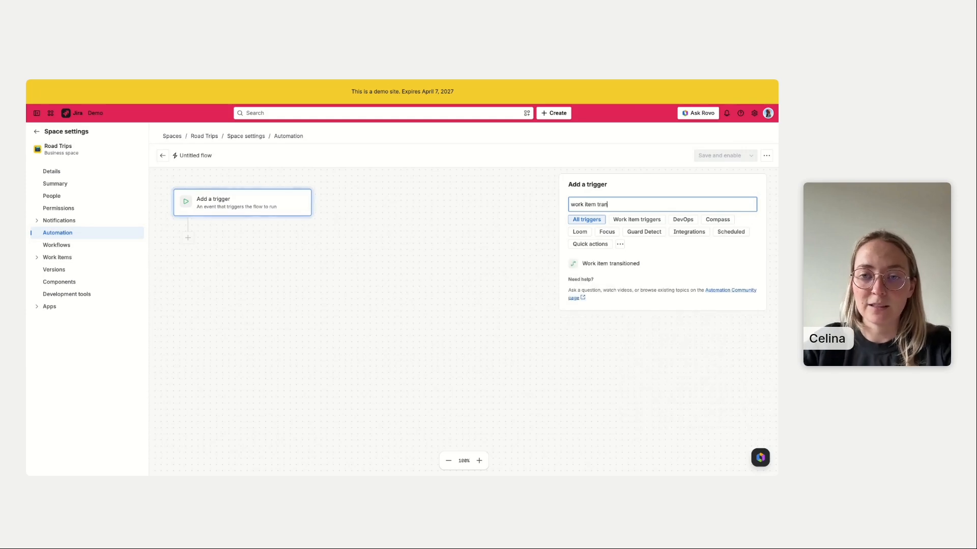
{"action": "left_click", "coordinate": [625, 265]}
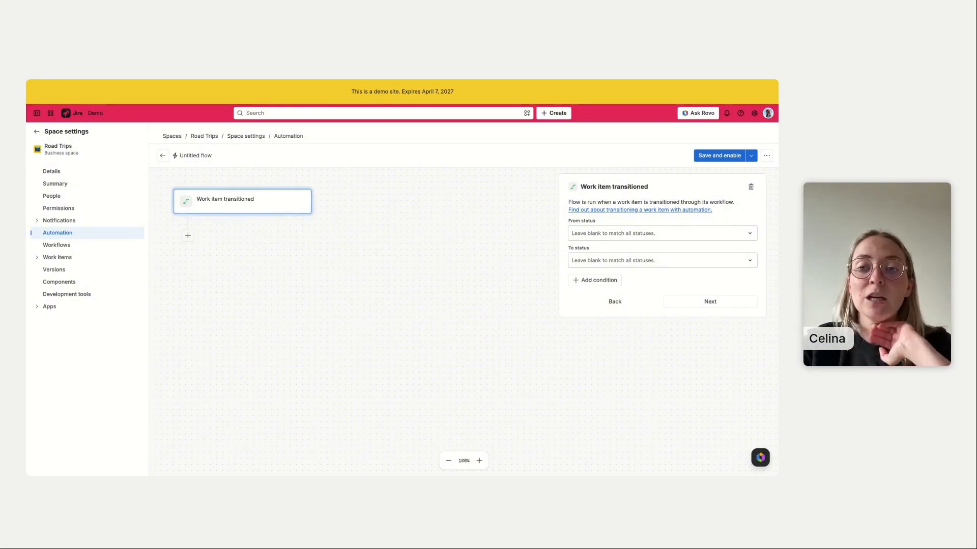
{"action": "left_click", "coordinate": [623, 258]}
{"action": "left_click", "coordinate": [628, 304]}
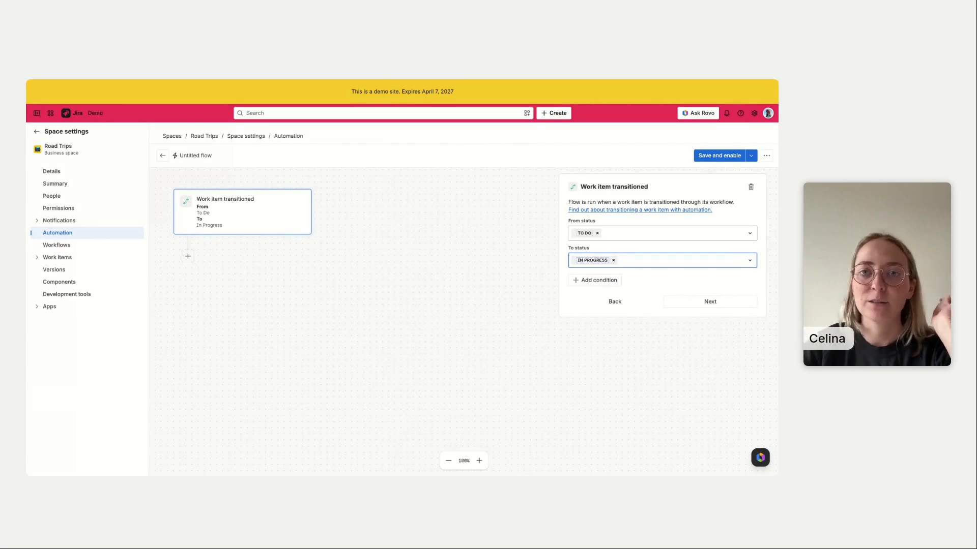
Add an Assign work item action after the trigger, assigning the item to the user who triggered the event.
{"action": "left_click", "coordinate": [188, 256]}
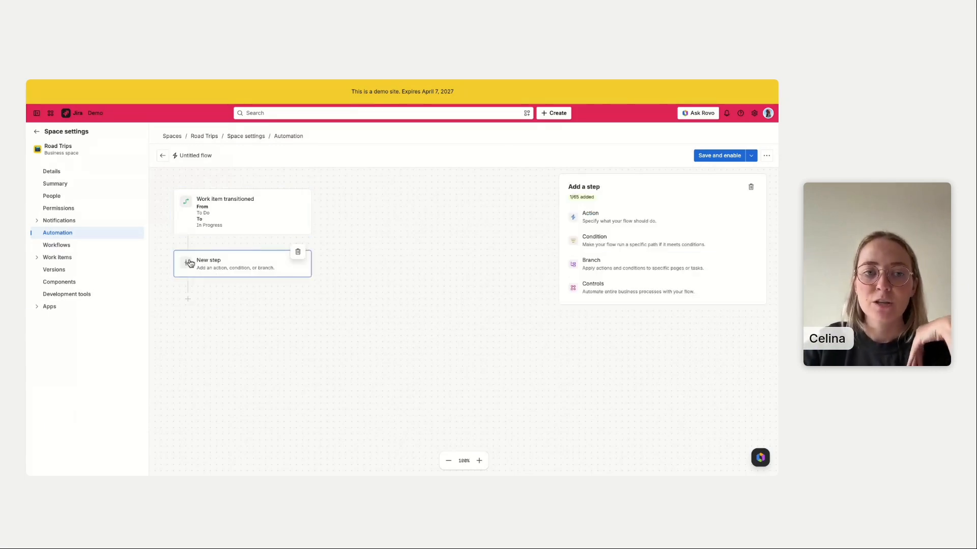
{"action": "left_click", "coordinate": [618, 222]}
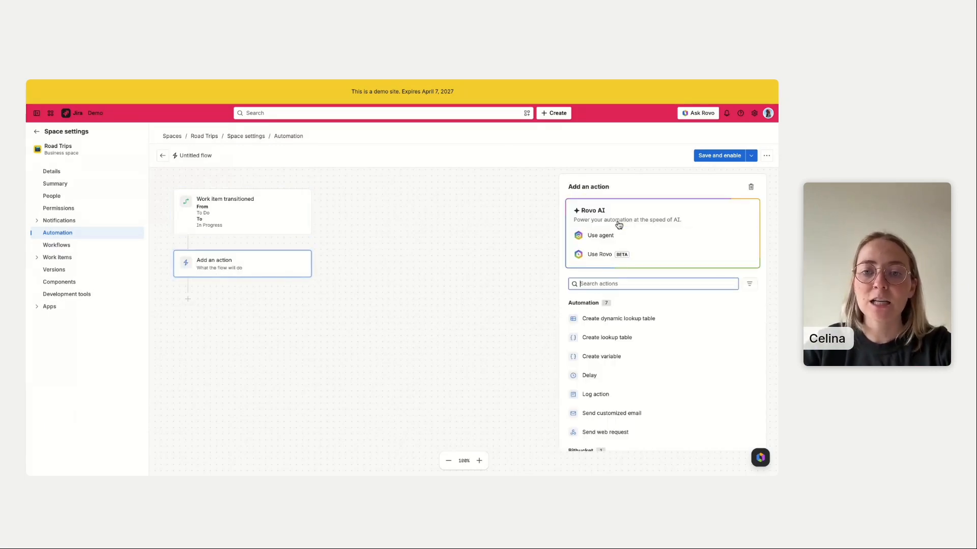
{"action": "type", "text": "assi"}
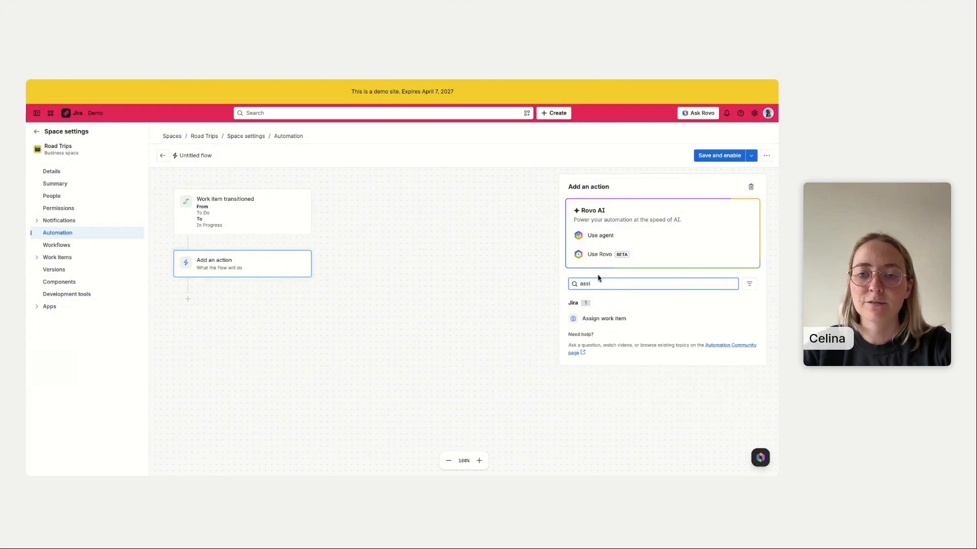
{"action": "left_click", "coordinate": [605, 319]}
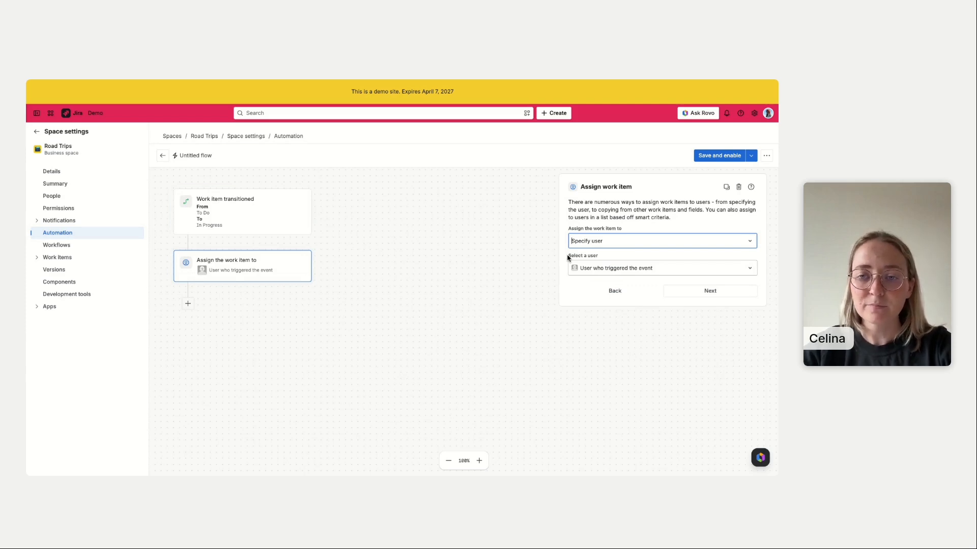
{"action": "left_click", "coordinate": [575, 267]}
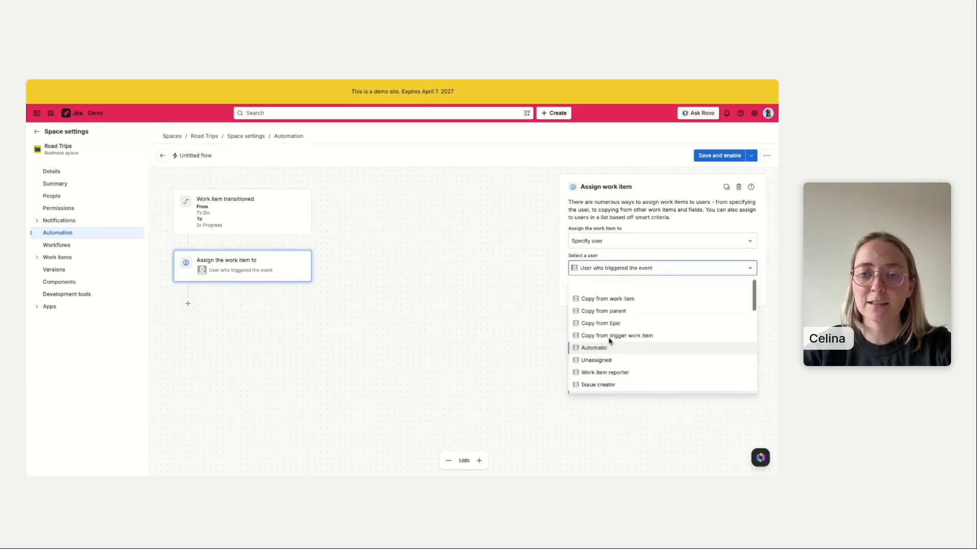
{"action": "scroll", "coordinate": [590, 346], "scroll_direction": "down", "scroll_amount": 2}
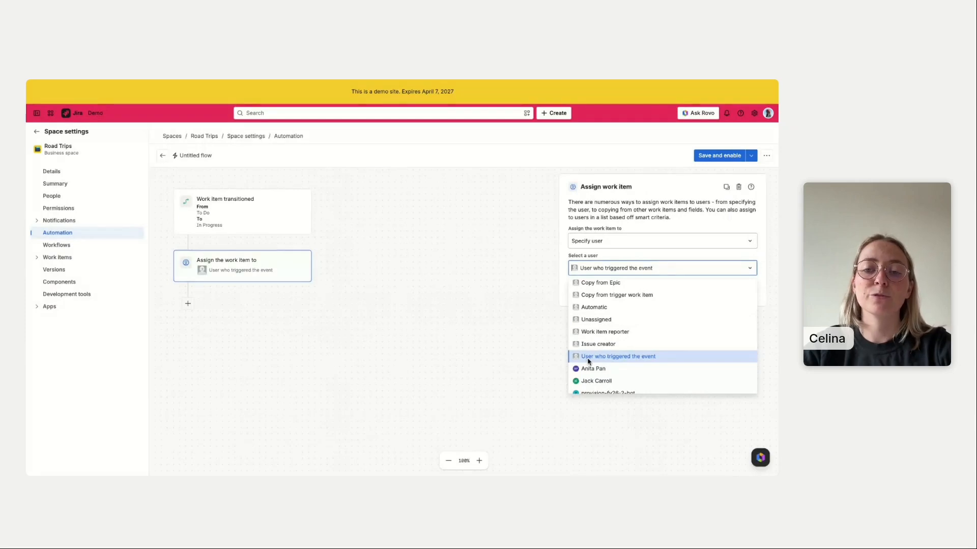
{"action": "left_click", "coordinate": [591, 359]}
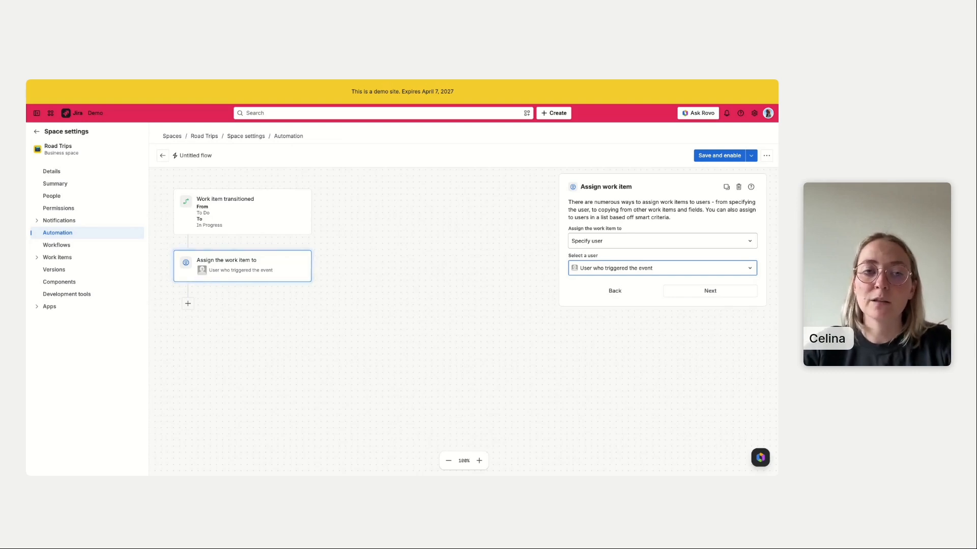
Name the flow "Assigned based on transition" and turn it on with private editing access.
{"action": "left_click", "coordinate": [719, 157]}
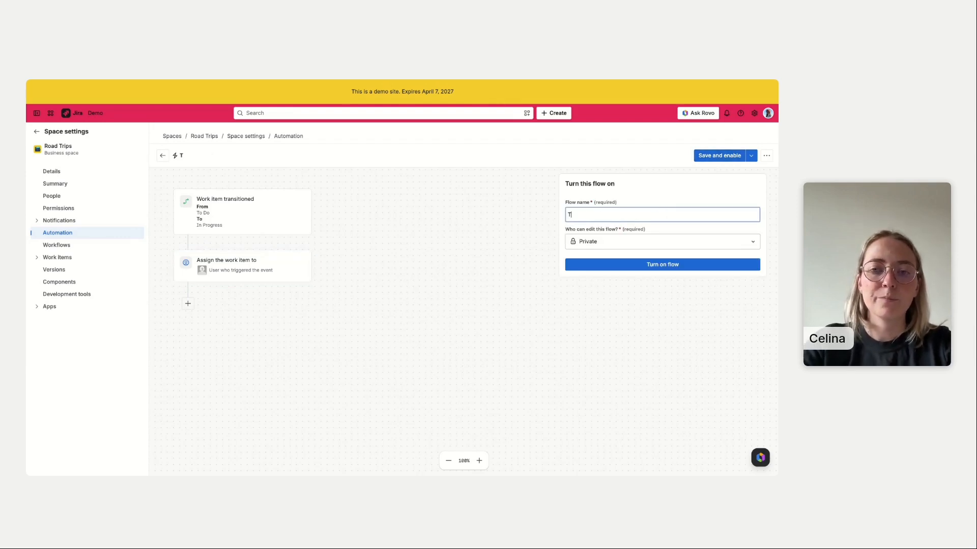
{"action": "type", "text": "Assigne"}
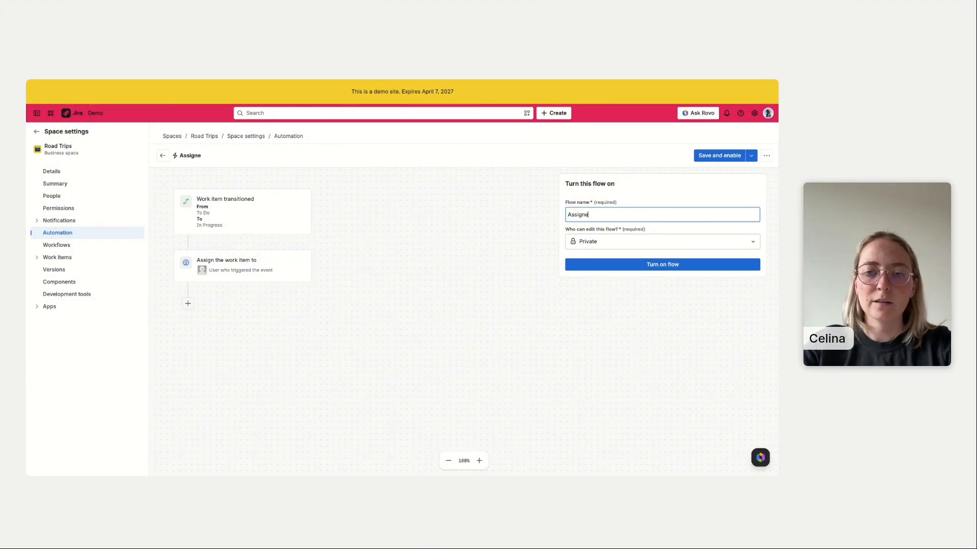
{"action": "type", "text": "d based on "}
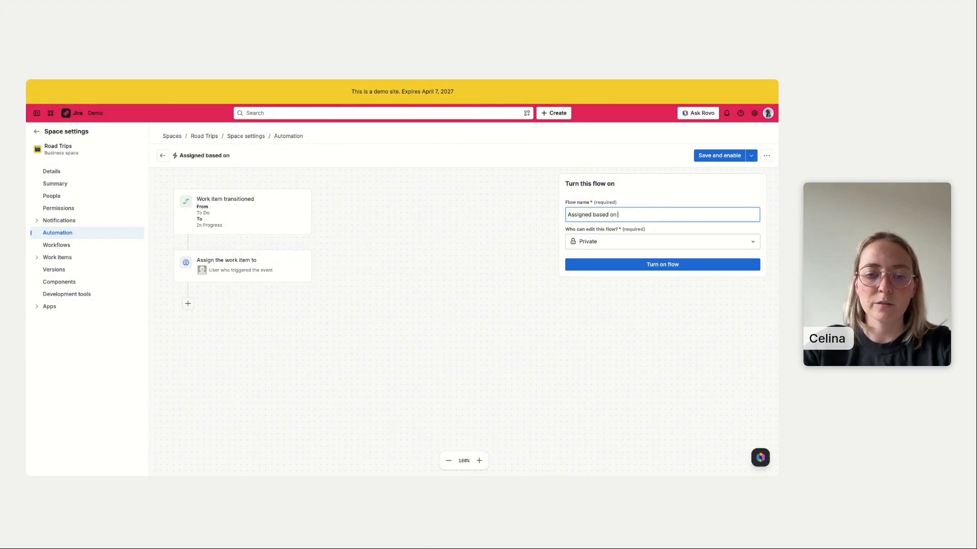
{"action": "type", "text": "transition"}
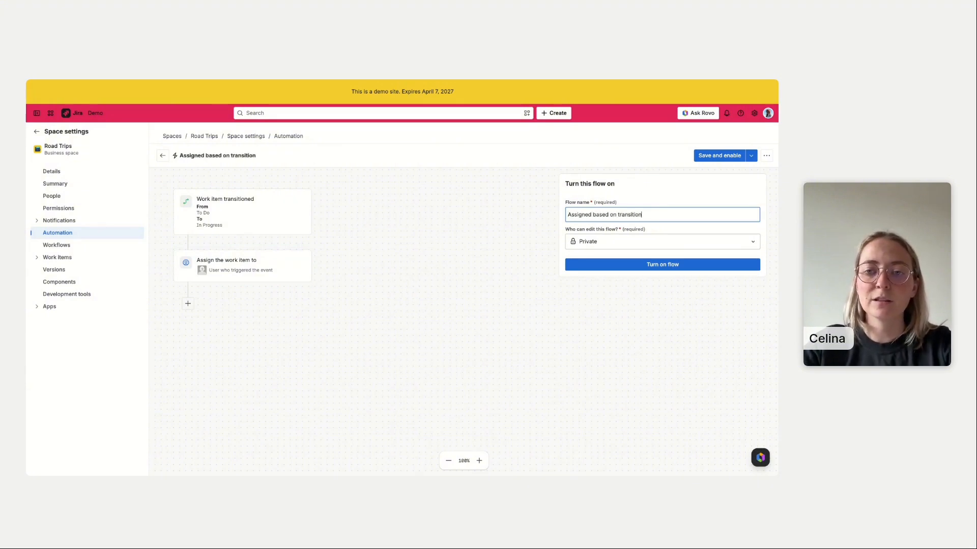
{"action": "left_click", "coordinate": [675, 267]}
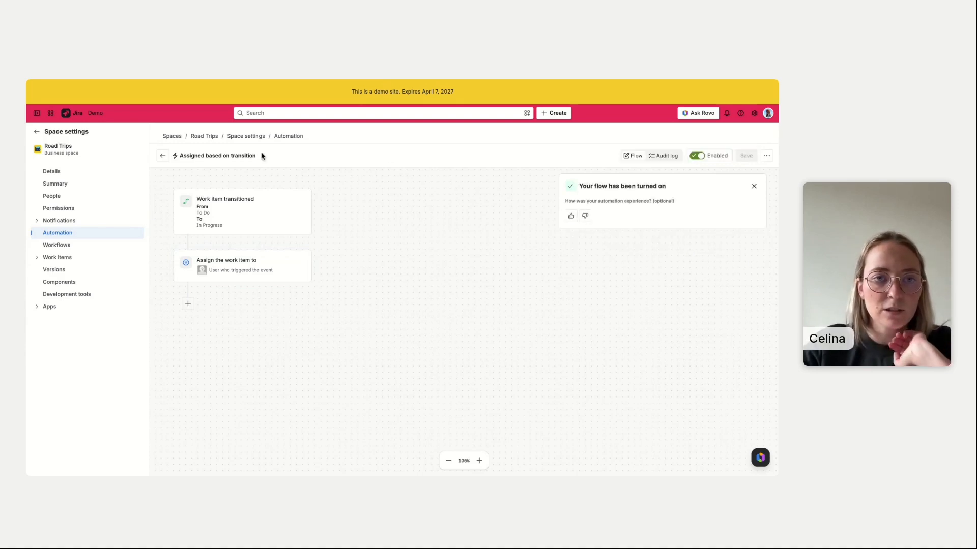
Examine the column names on the Road Trips board and return to the space's list of automation flows.
{"action": "left_click", "coordinate": [204, 136]}
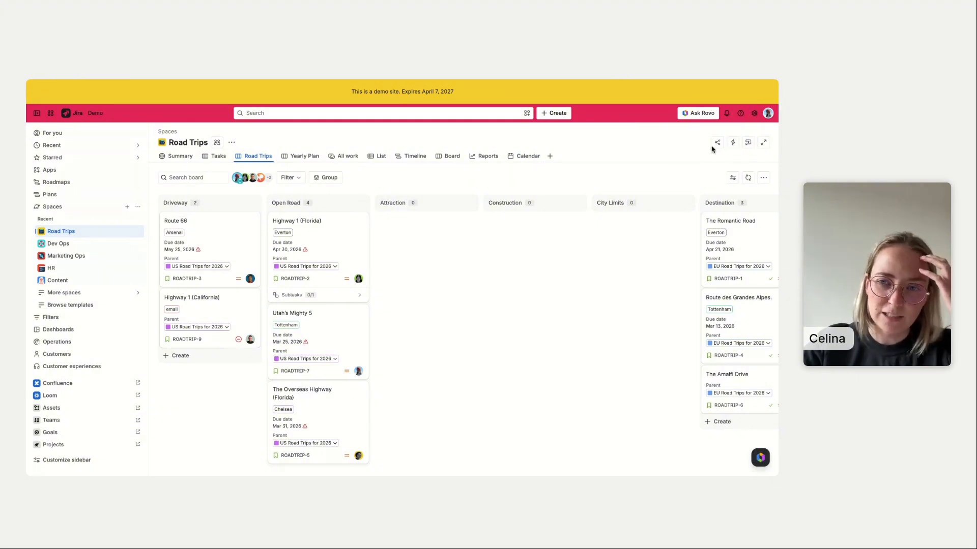
{"action": "left_click", "coordinate": [732, 143]}
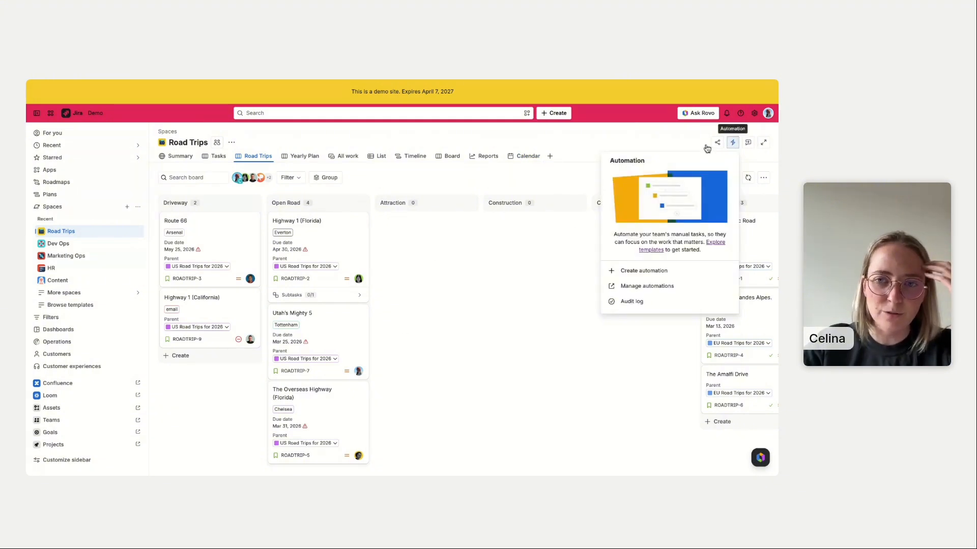
{"action": "left_click", "coordinate": [658, 288]}
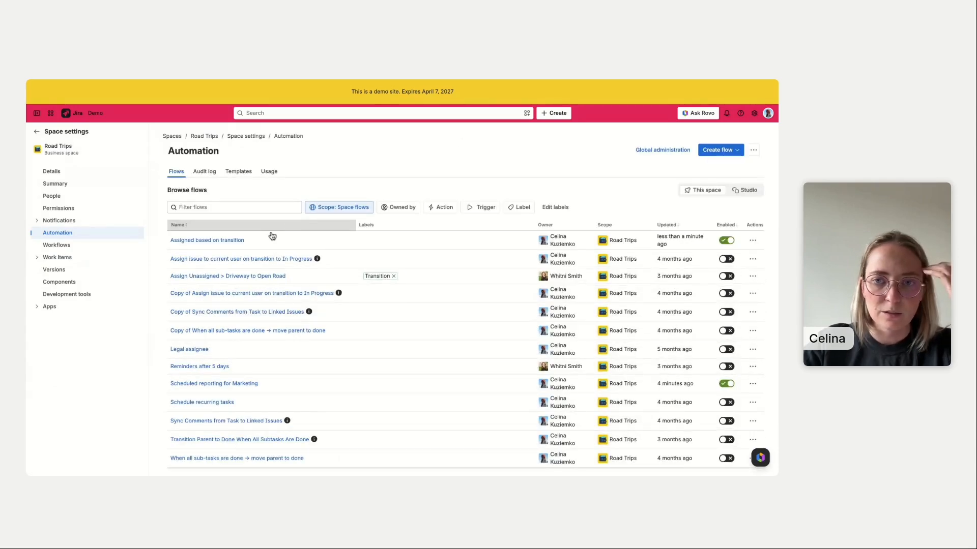
Open the "Assigned based on transition" flow and add Open Road to the trigger's From status.
{"action": "left_click", "coordinate": [272, 237]}
{"action": "left_click", "coordinate": [292, 271]}
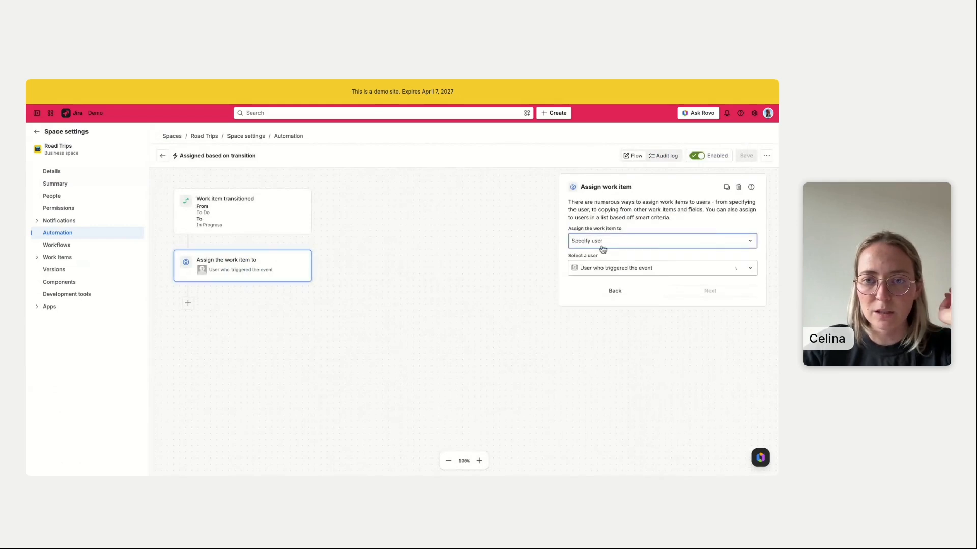
{"action": "left_click", "coordinate": [300, 214]}
{"action": "left_click", "coordinate": [607, 235]}
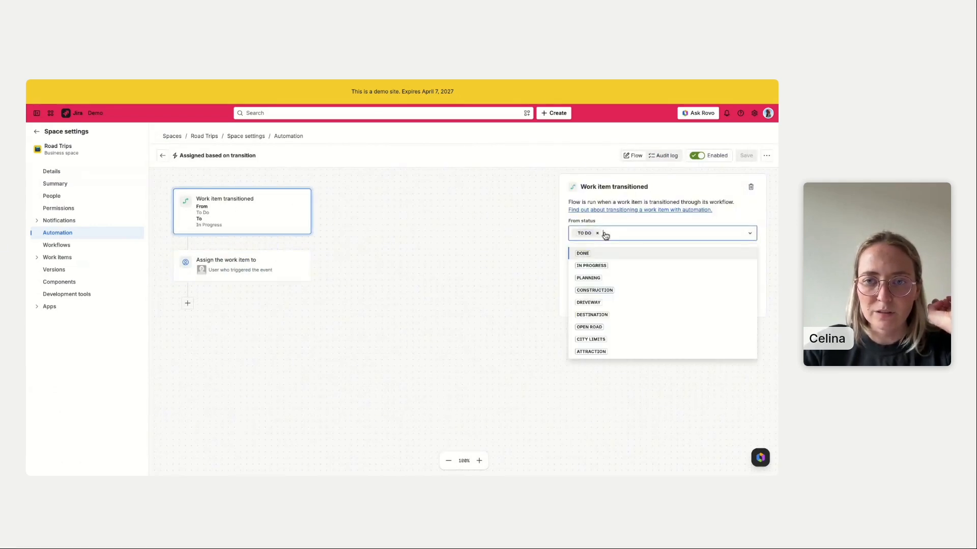
{"action": "type", "text": "open"}
{"action": "left_click", "coordinate": [610, 253]}
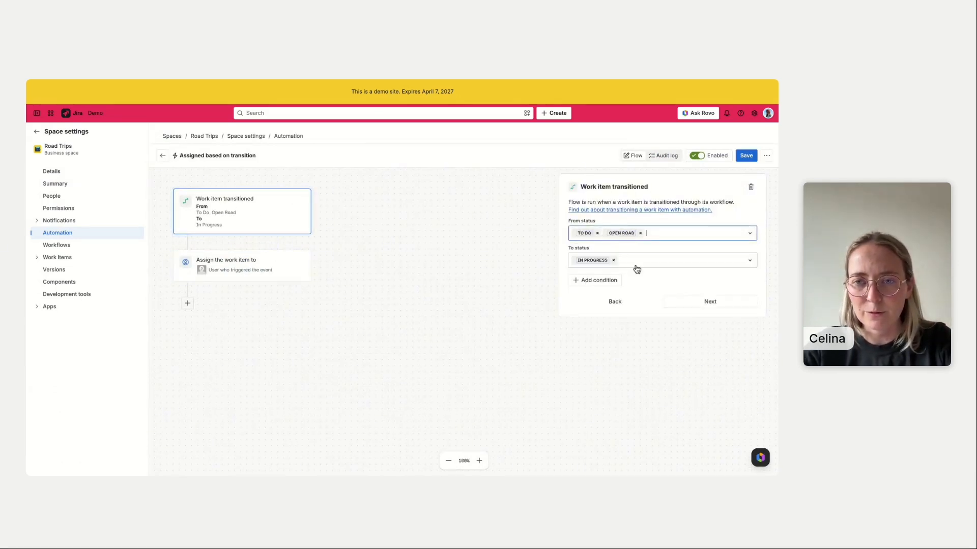
Check the Road Trips board's columns again and reopen the transition flow, continuing with its unsaved changes.
{"action": "left_click", "coordinate": [641, 266]}
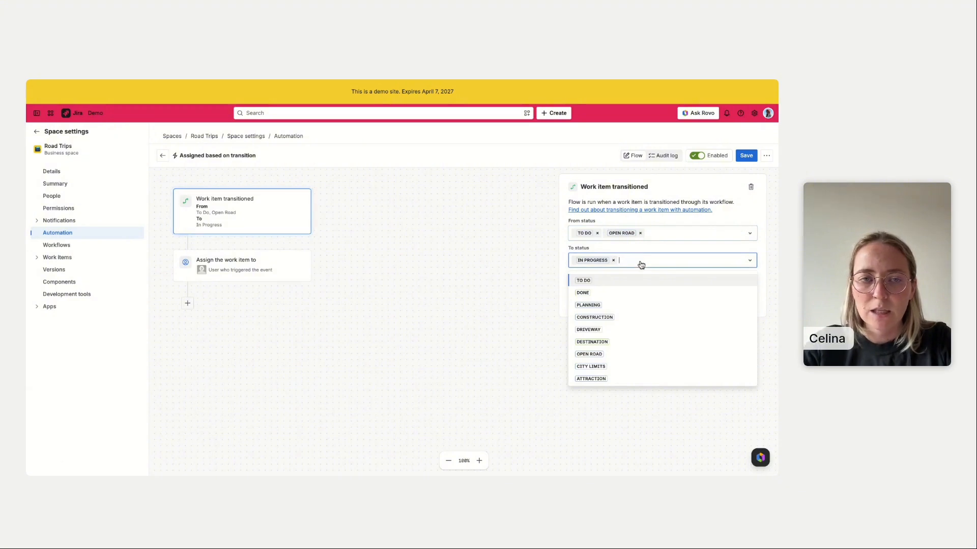
{"action": "left_click", "coordinate": [204, 135]}
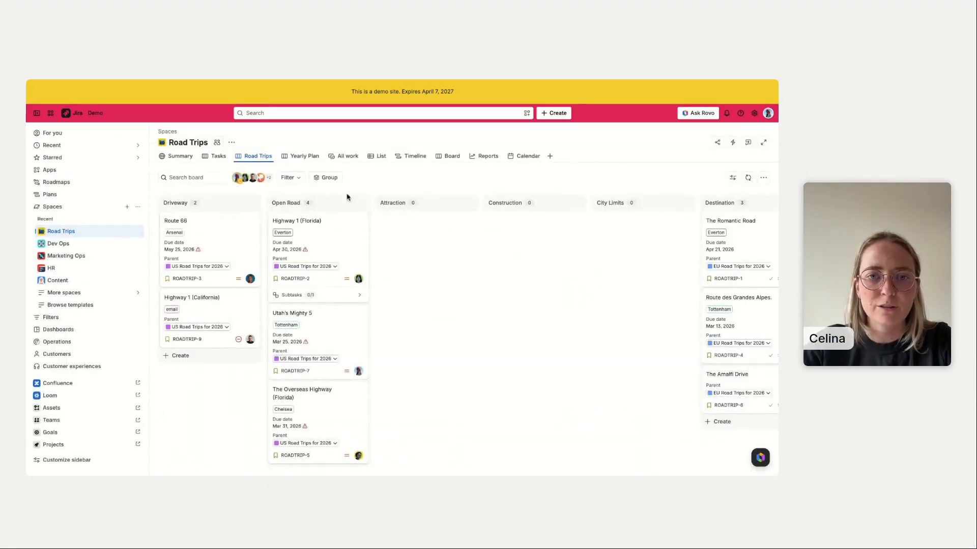
{"action": "left_click", "coordinate": [732, 143]}
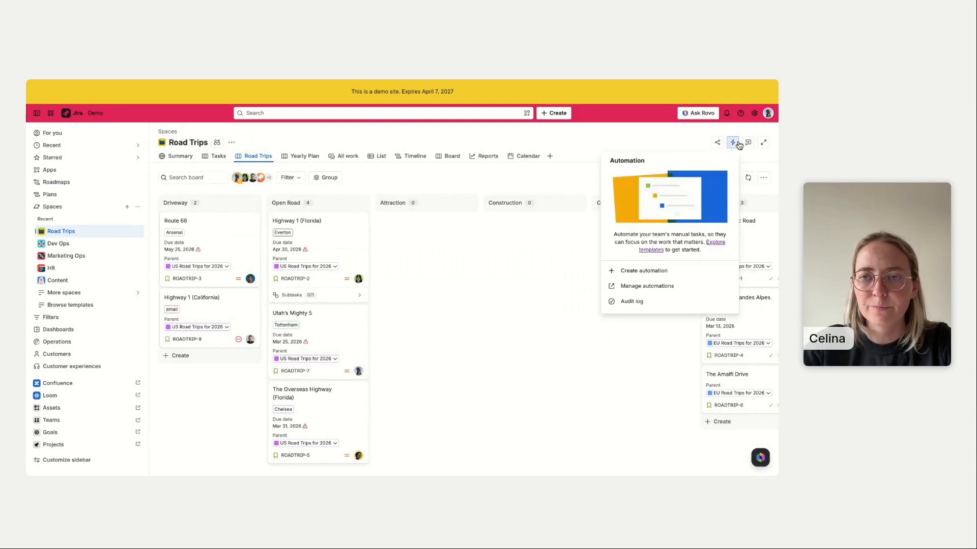
{"action": "left_click", "coordinate": [649, 284]}
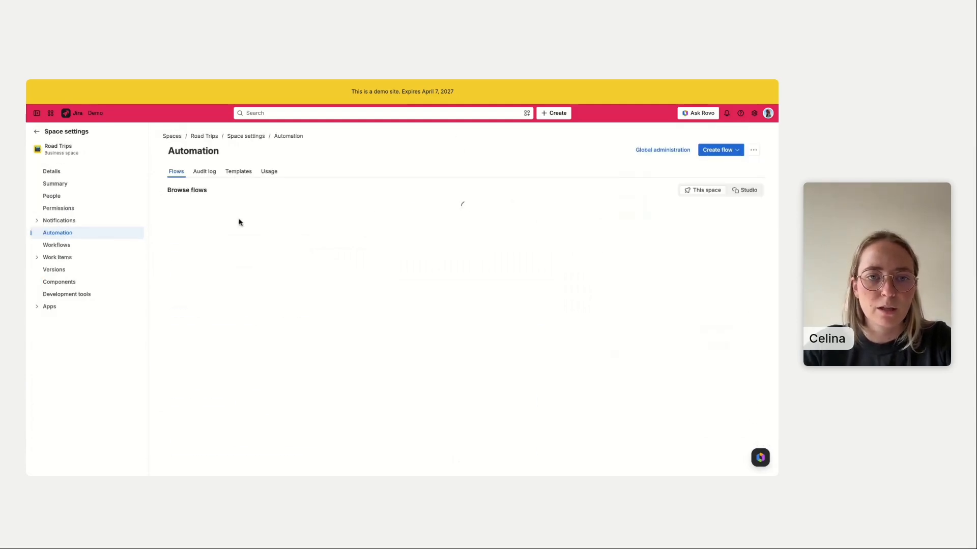
{"action": "left_click", "coordinate": [222, 241]}
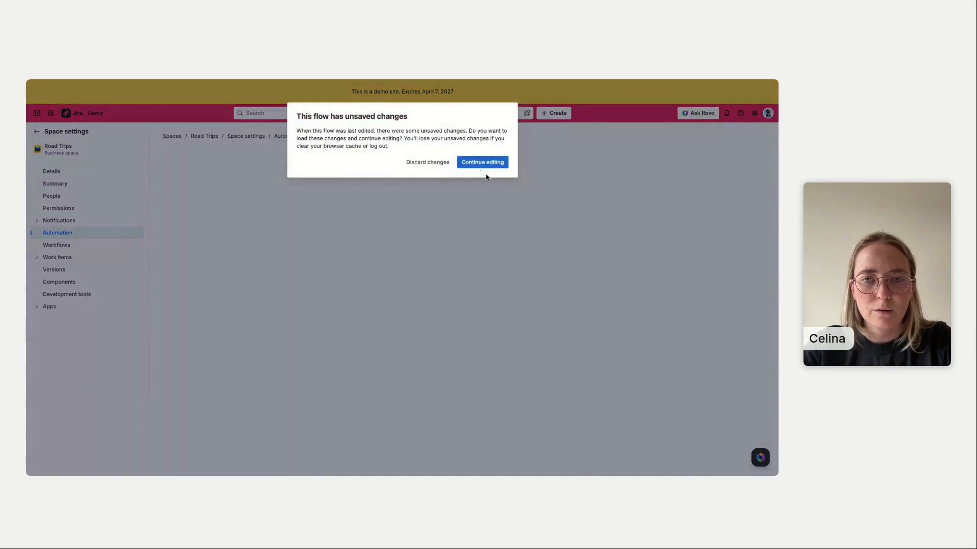
{"action": "left_click", "coordinate": [476, 162]}
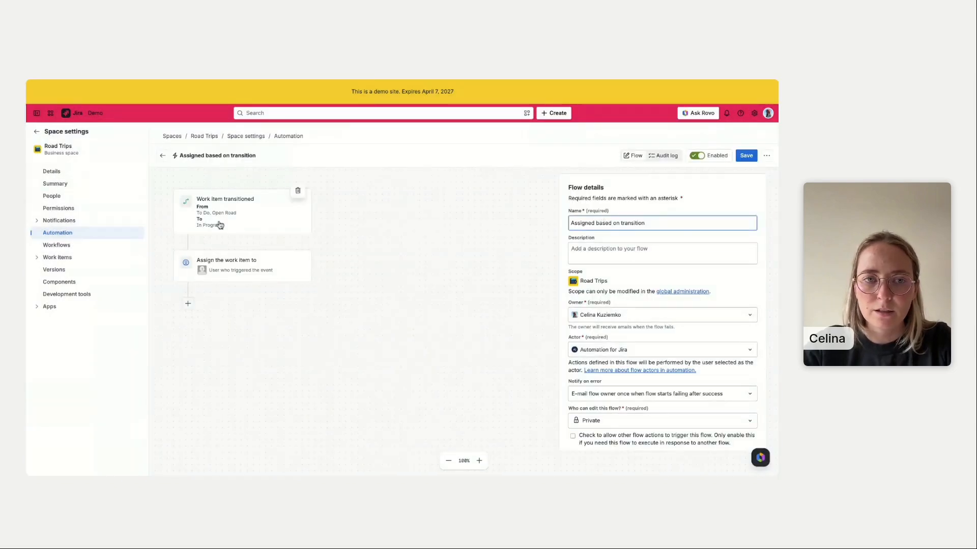
Remove To Do from the trigger's From status and replace the To status with Attraction.
{"action": "left_click", "coordinate": [298, 198]}
{"action": "left_click", "coordinate": [598, 233]}
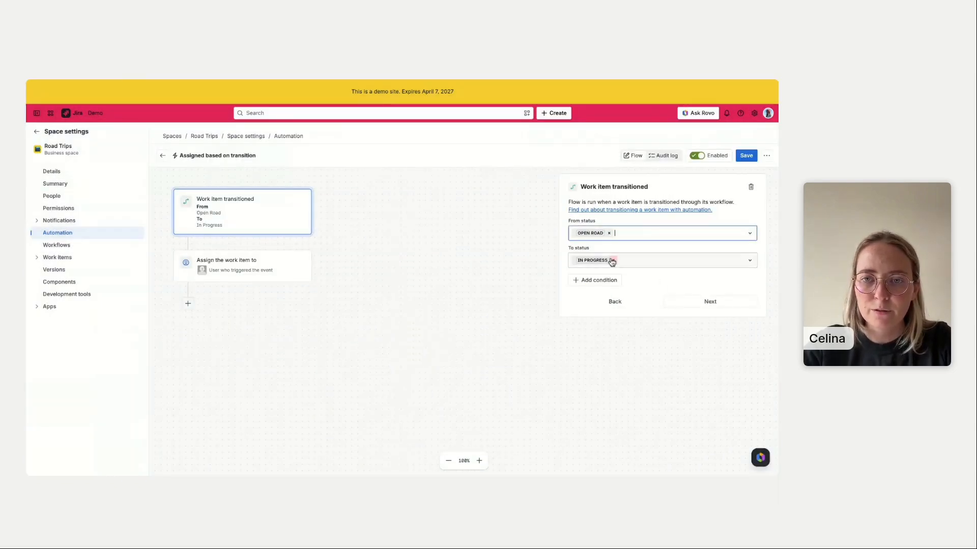
{"action": "left_click", "coordinate": [613, 260]}
{"action": "type", "text": "att"}
{"action": "left_click", "coordinate": [611, 277]}
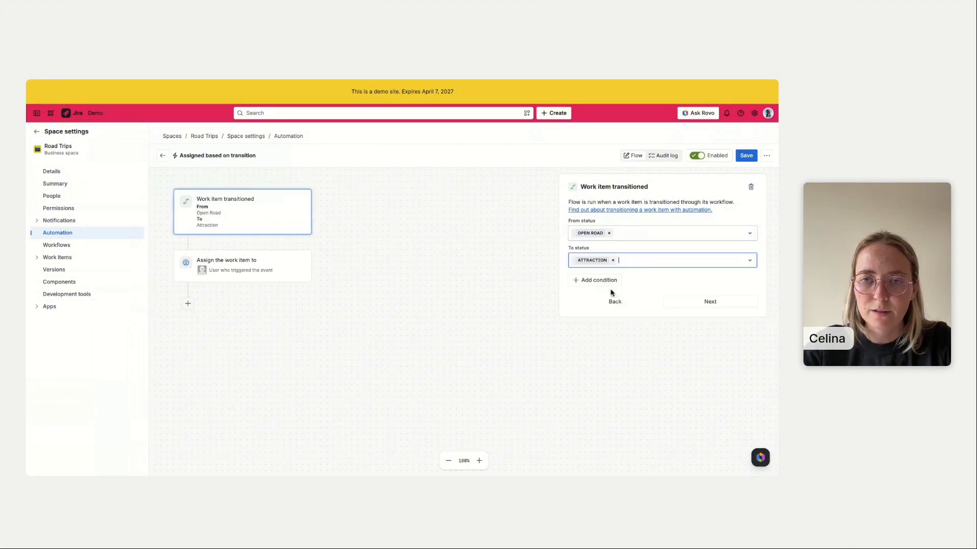
Move the Highway 1 (Florida) card from Open Road to Attraction on the Road Trips board and refresh the board.
{"action": "left_click", "coordinate": [211, 136]}
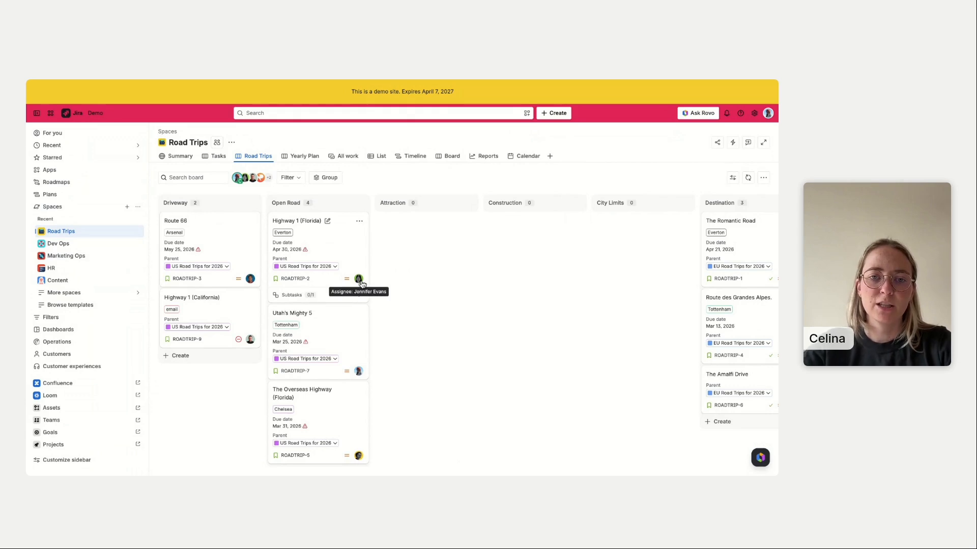
{"action": "left_click_drag", "start_coordinate": [343, 228], "coordinate": [346, 230]}
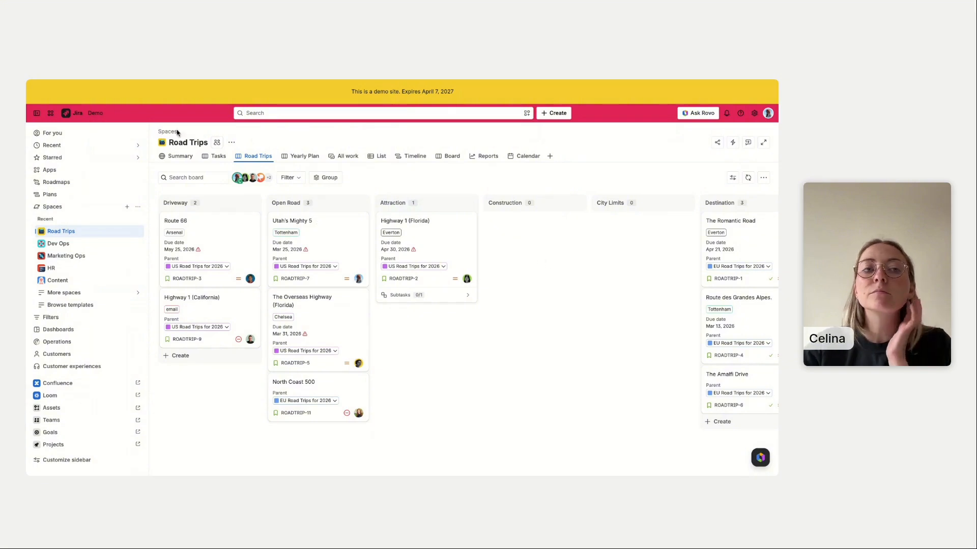
{"action": "left_click", "coordinate": [96, 82]}
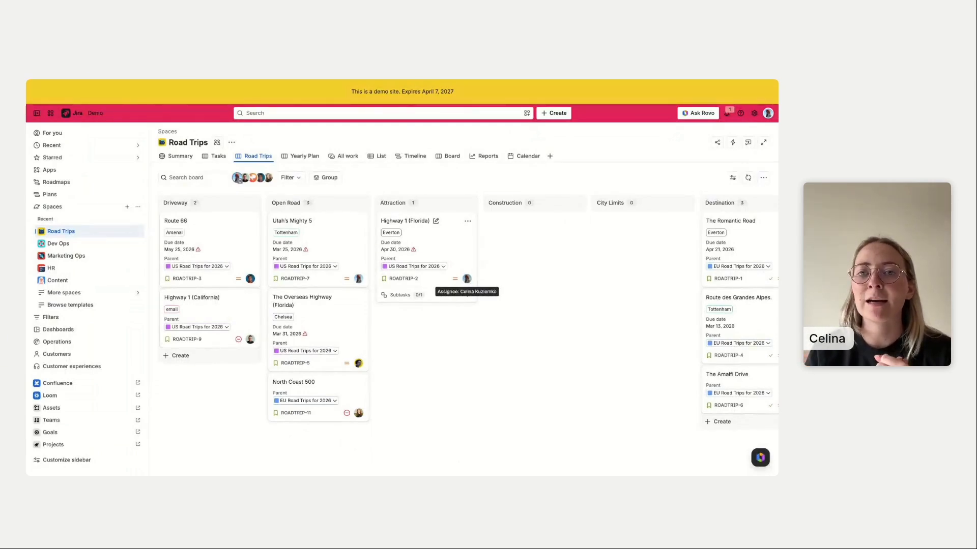
Open the "Assigned based on transition" flow from the Road Trips space's automations for editing.
{"action": "left_click", "coordinate": [733, 143]}
{"action": "left_click", "coordinate": [662, 288]}
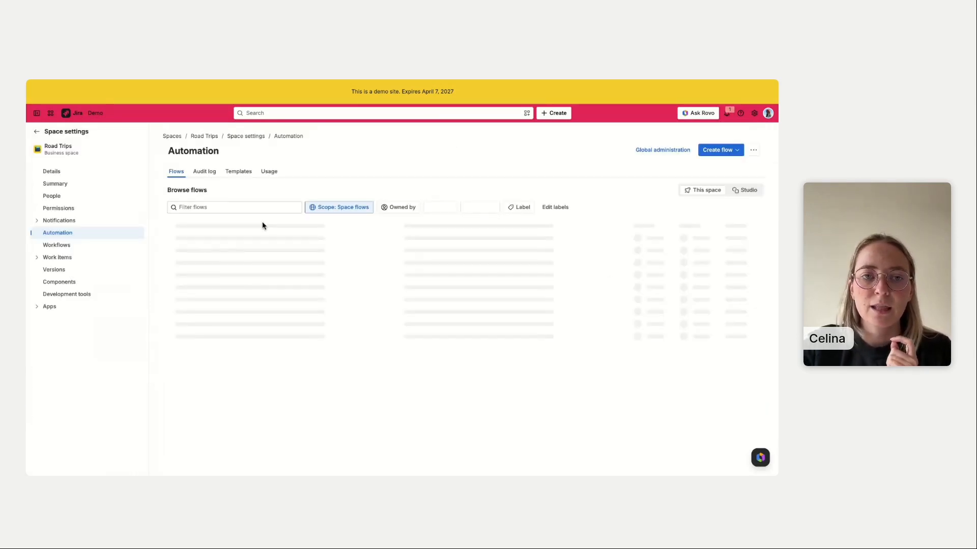
{"action": "left_click", "coordinate": [233, 242]}
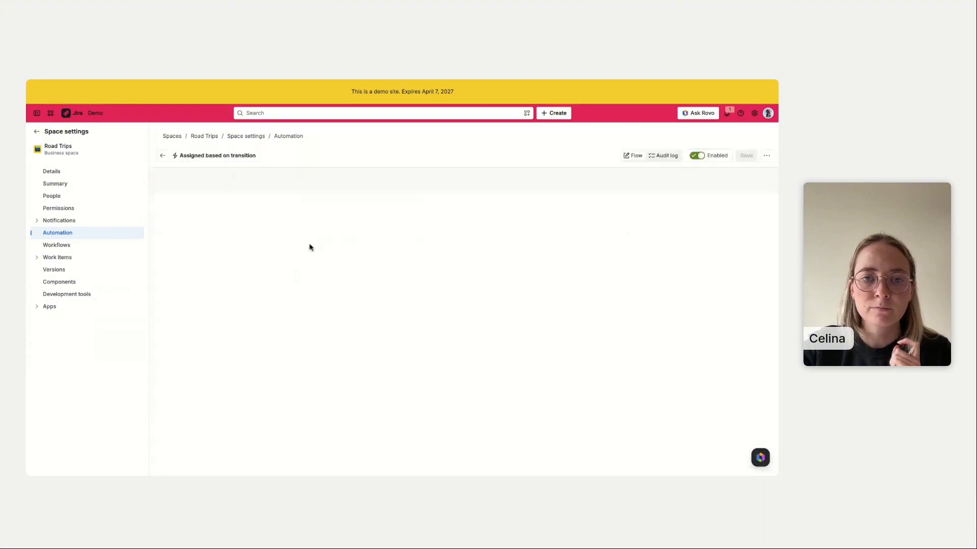
Insert a work item fields condition "Assignee is empty" before the assign action, and delete it again.
{"action": "left_click", "coordinate": [188, 247]}
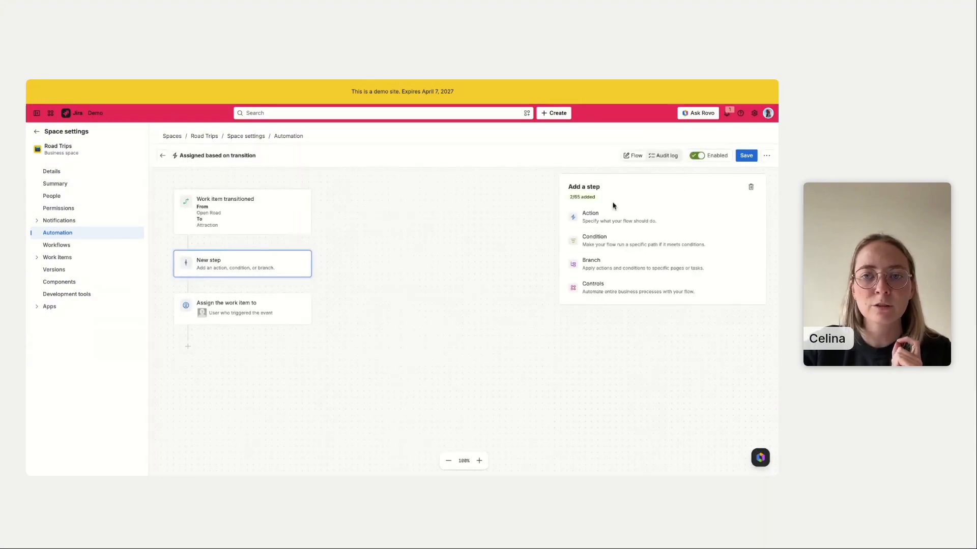
{"action": "left_click", "coordinate": [613, 237]}
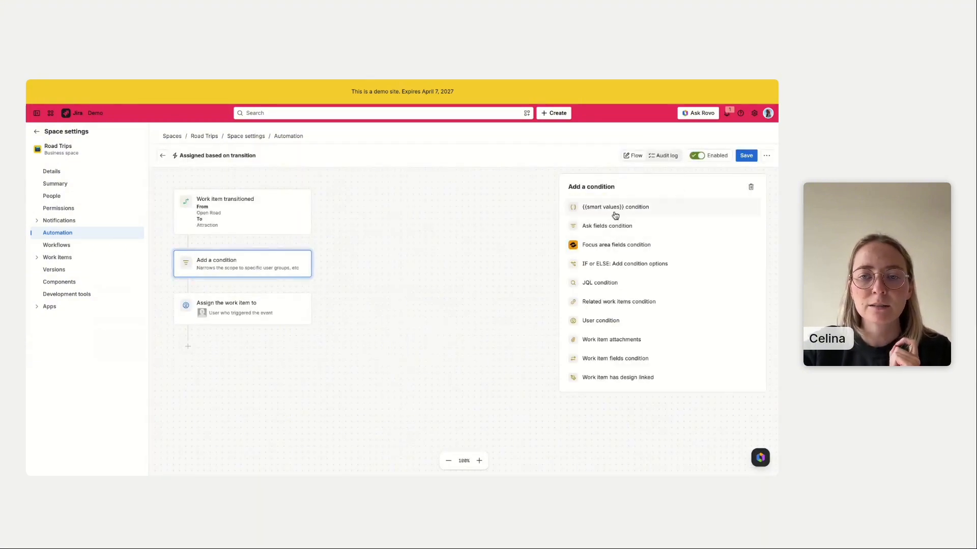
{"action": "left_click", "coordinate": [619, 362]}
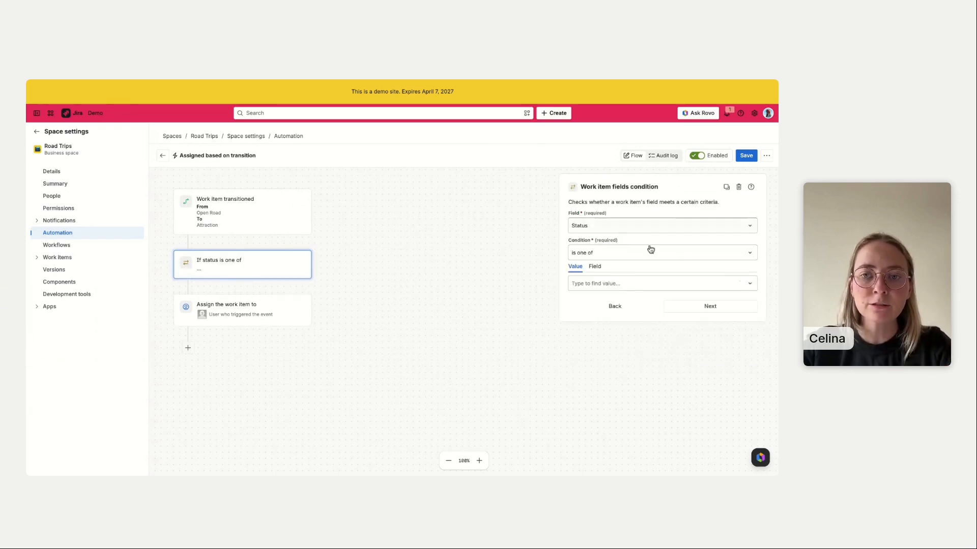
{"action": "left_click", "coordinate": [614, 227]}
{"action": "left_click", "coordinate": [608, 269]}
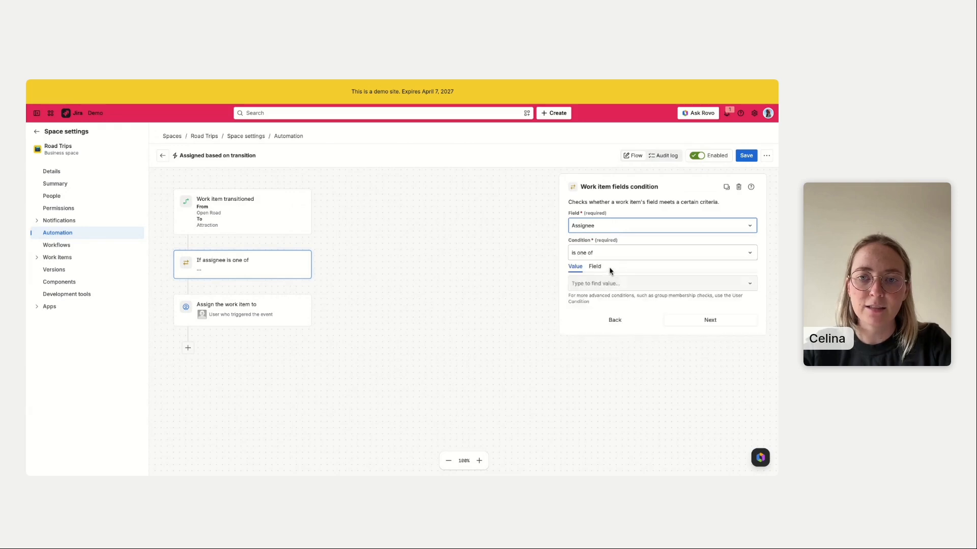
{"action": "left_click", "coordinate": [607, 254]}
{"action": "left_click", "coordinate": [613, 321]}
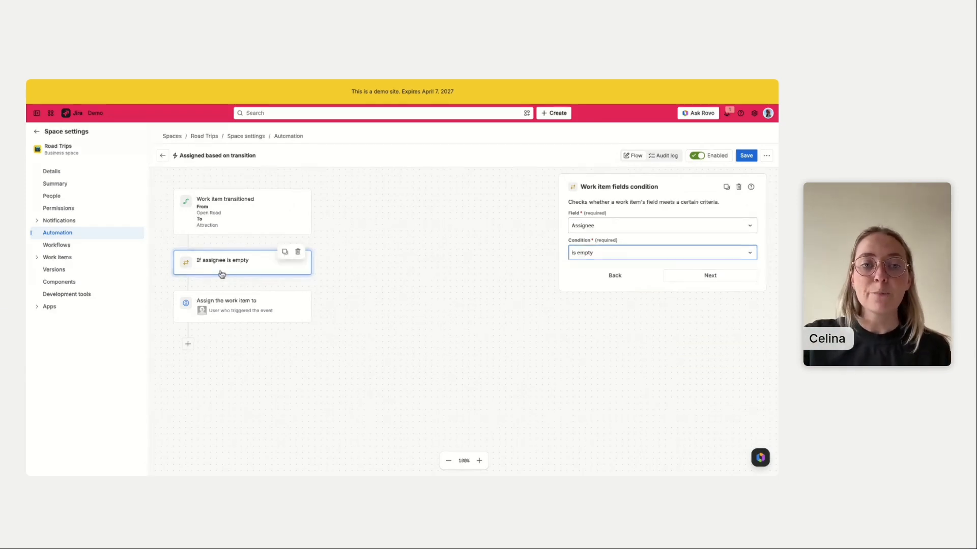
{"action": "left_click", "coordinate": [297, 253]}
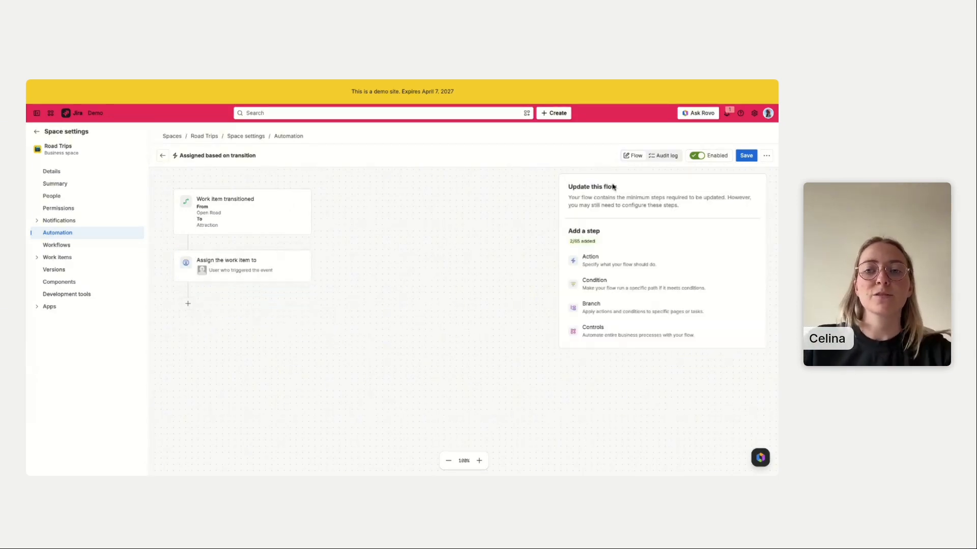